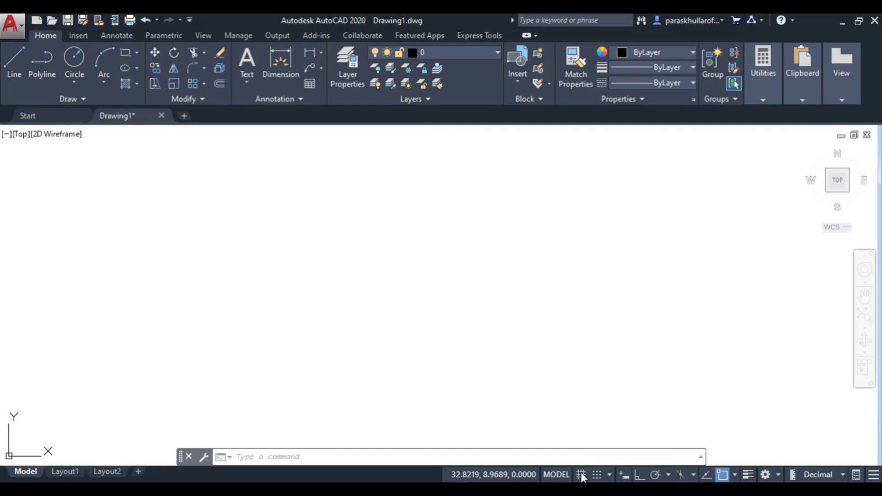
- Toggle the drawing grid on and off several times, leaving the grid display turned on
click(581, 475)
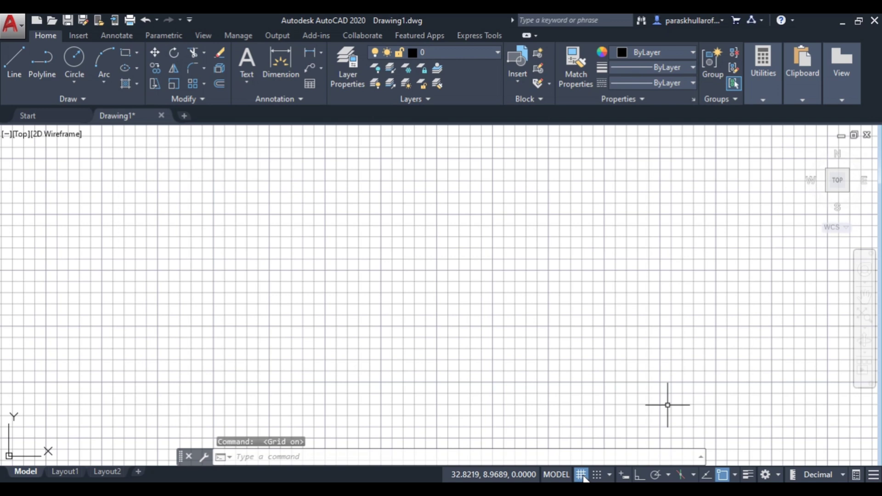
click(583, 478)
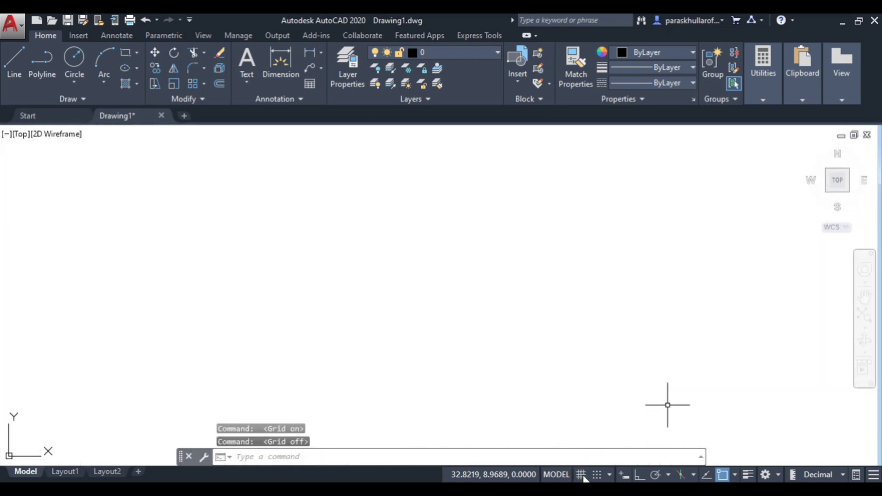
click(581, 475)
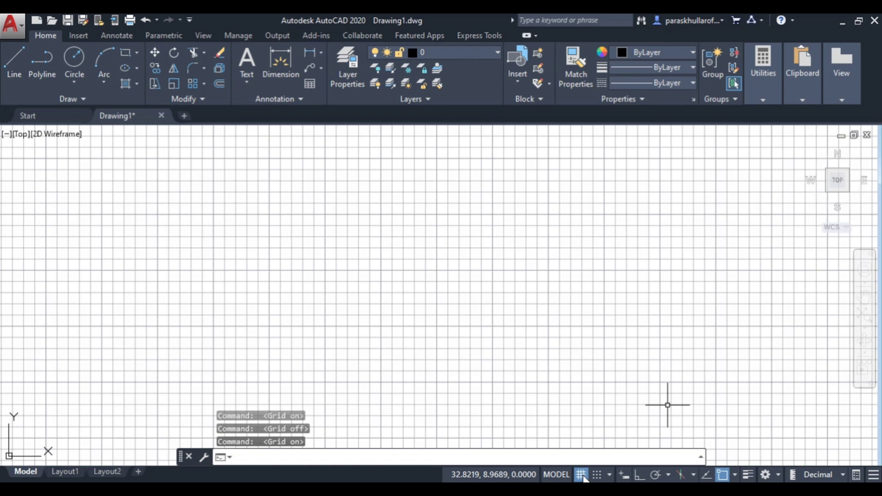
click(582, 476)
click(582, 476)
click(582, 476)
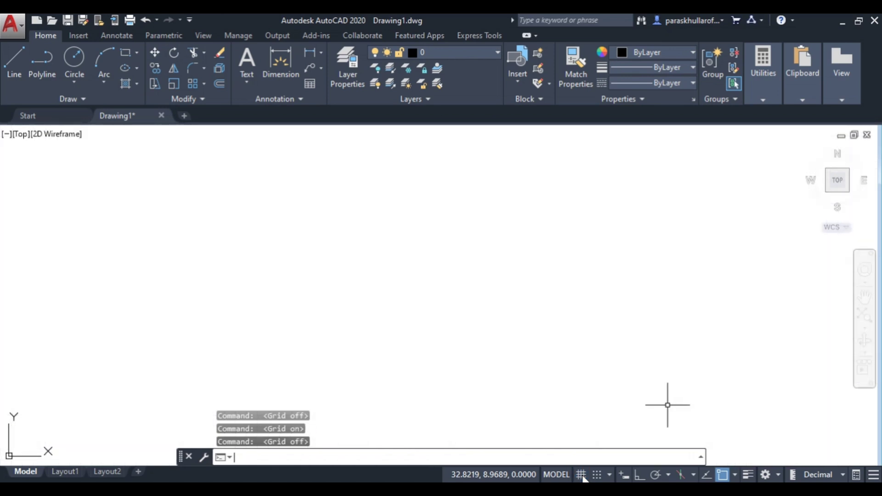
click(582, 475)
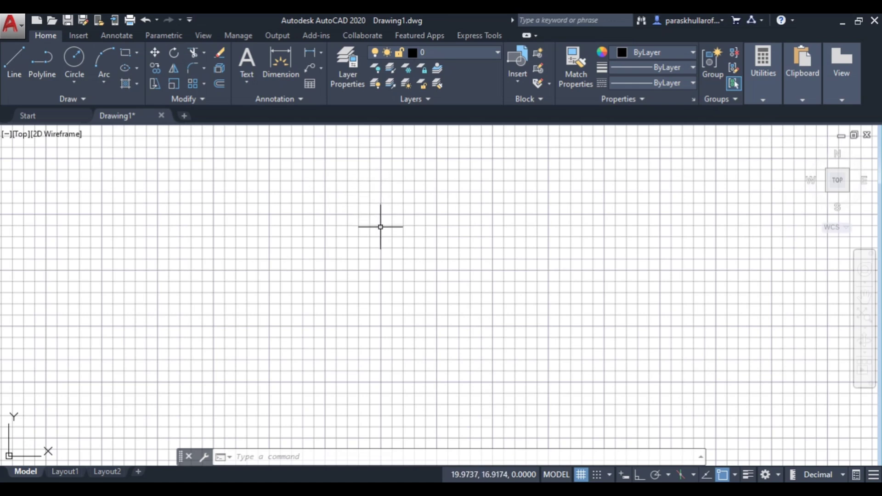
- Examine the grid X and Y spacing values in the grid settings
right_click(581, 477)
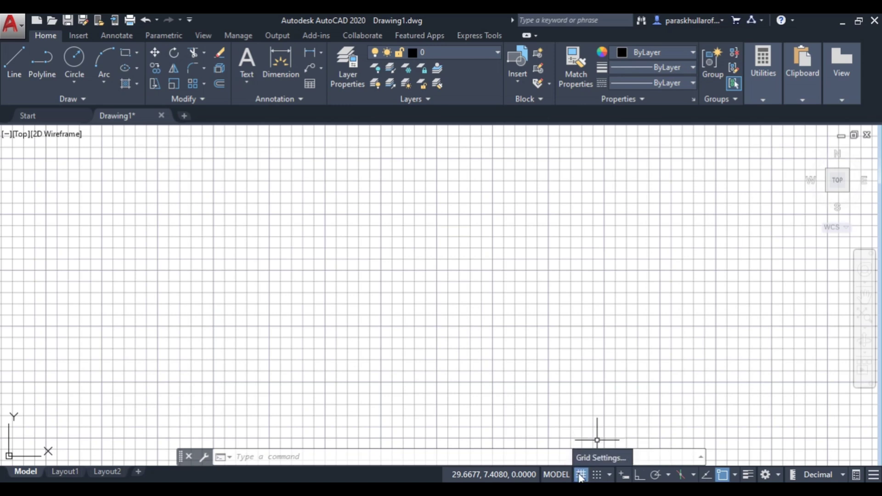
click(591, 457)
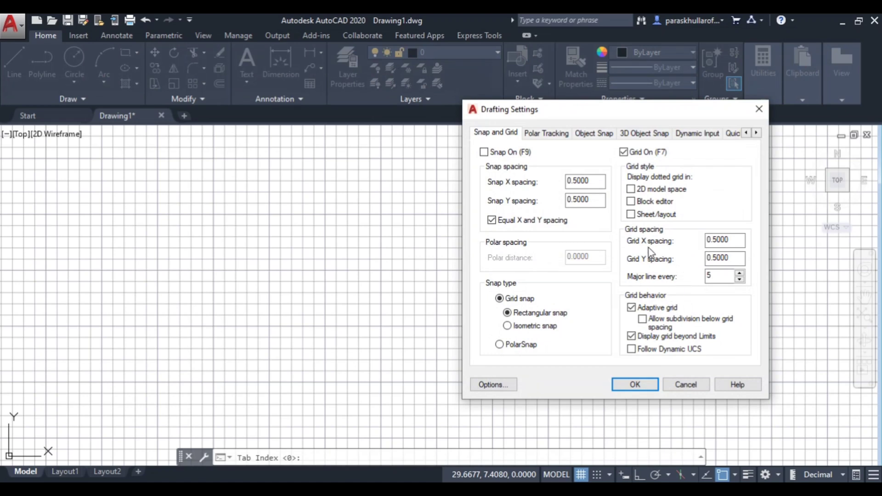
double_click(713, 241)
click(729, 244)
click(727, 258)
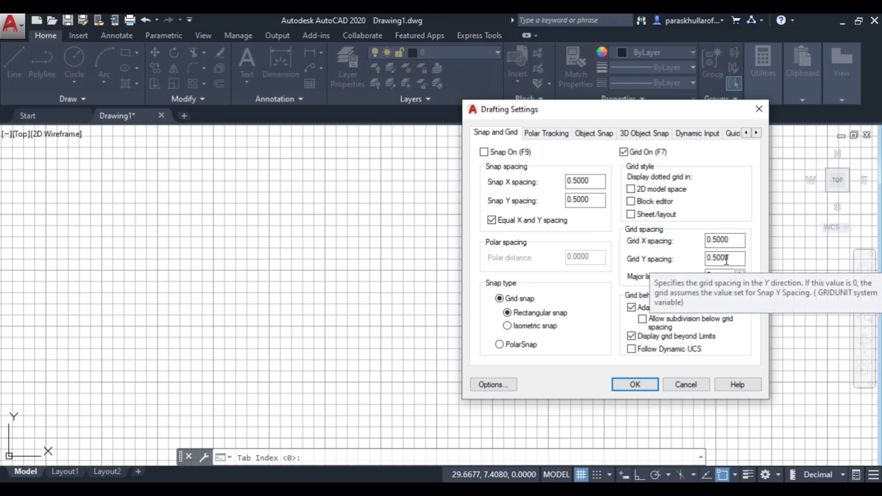
click(635, 384)
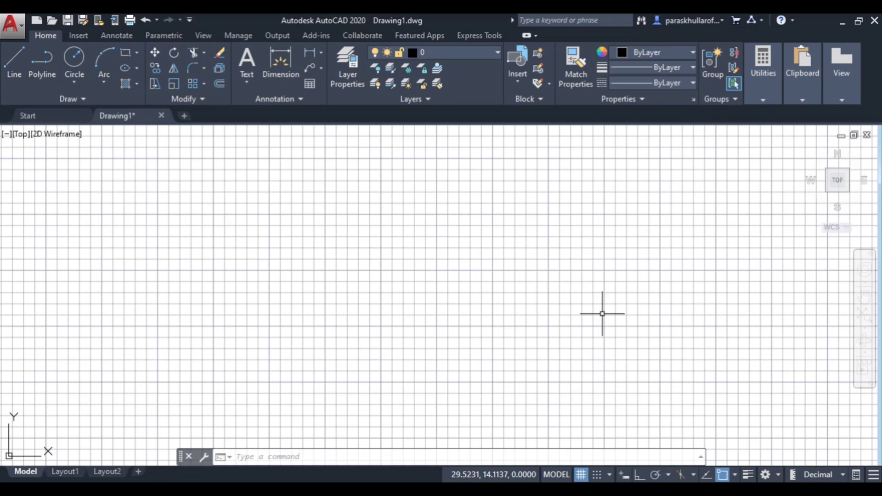
- Turn on snapping to the drawing grid and check the snap X and Y spacing in the snap settings
click(600, 476)
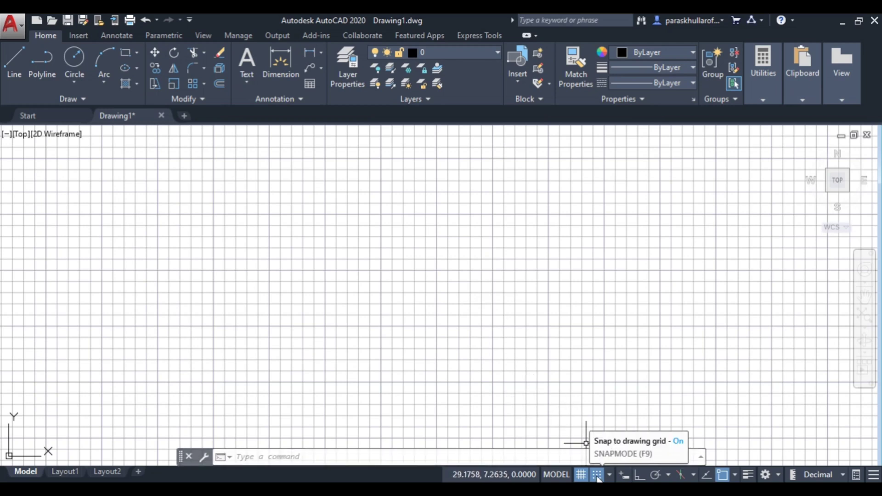
right_click(597, 476)
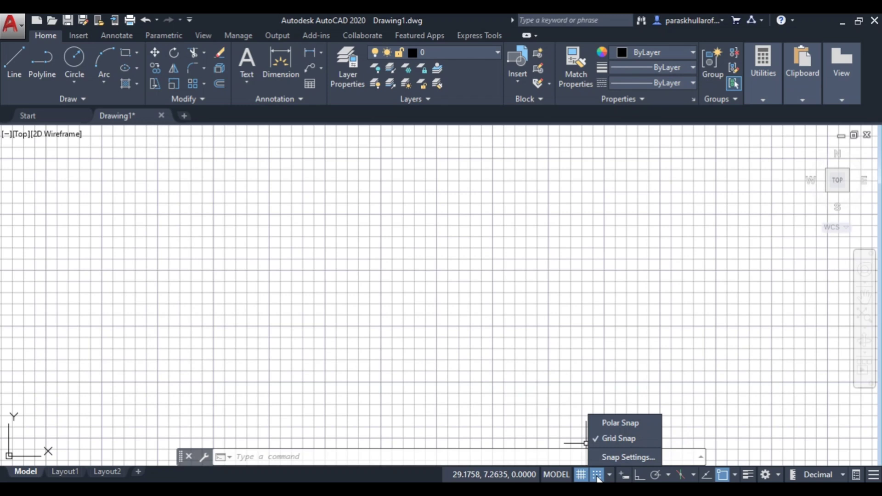
click(609, 458)
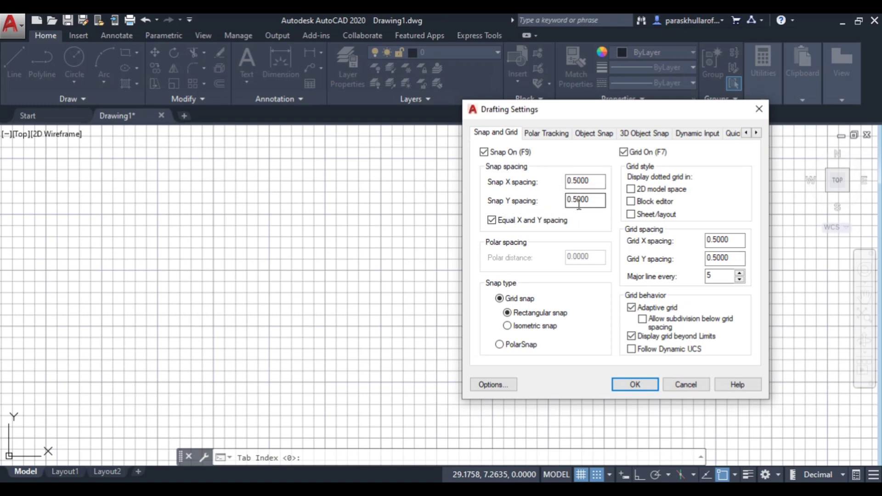
click(635, 385)
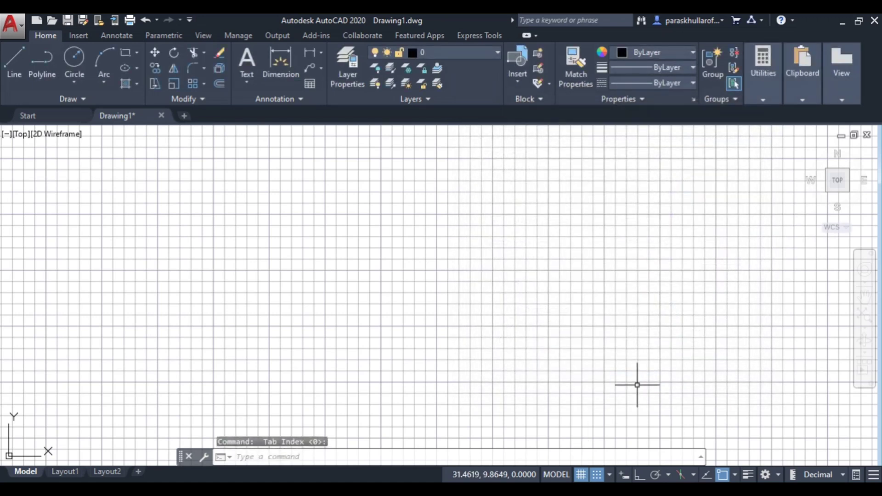
- Start the Line command on the snap grid, ready for picking a first point
scroll(428, 273, up, 3)
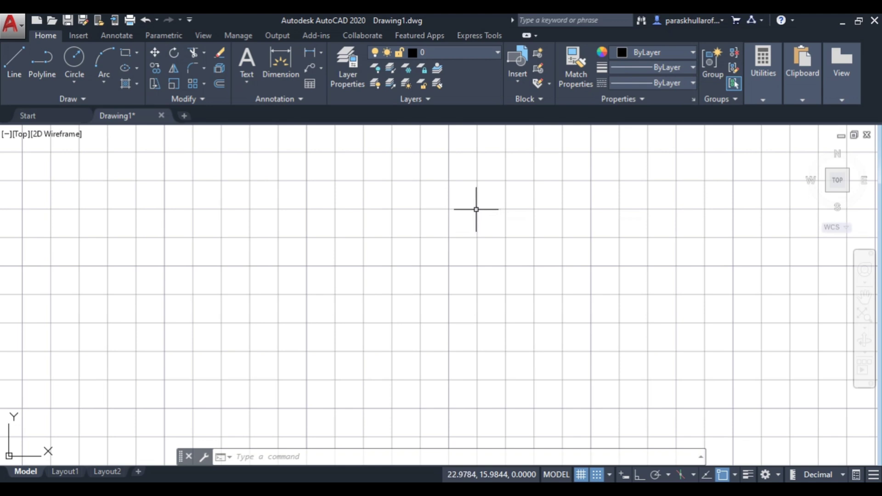
click(16, 60)
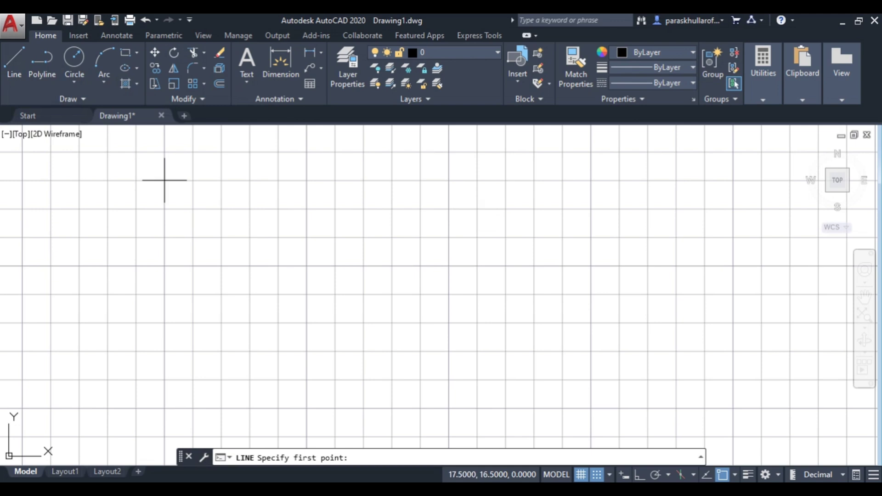
scroll(392, 237, up, 3)
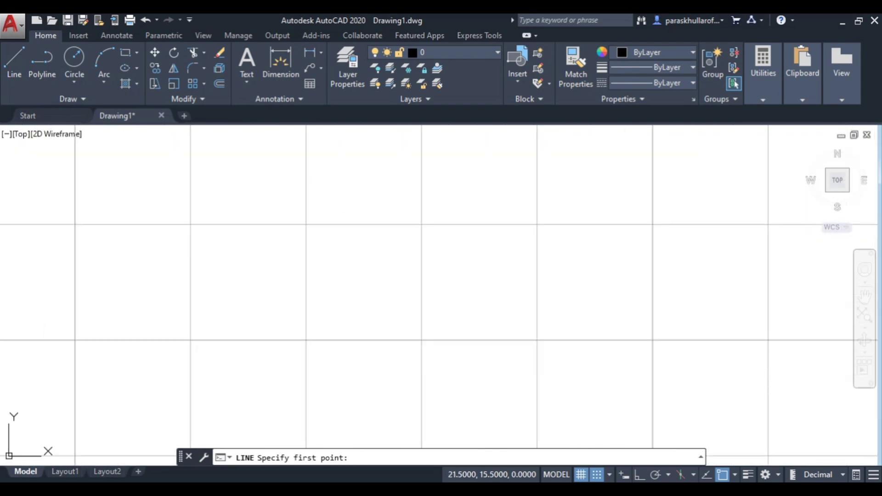
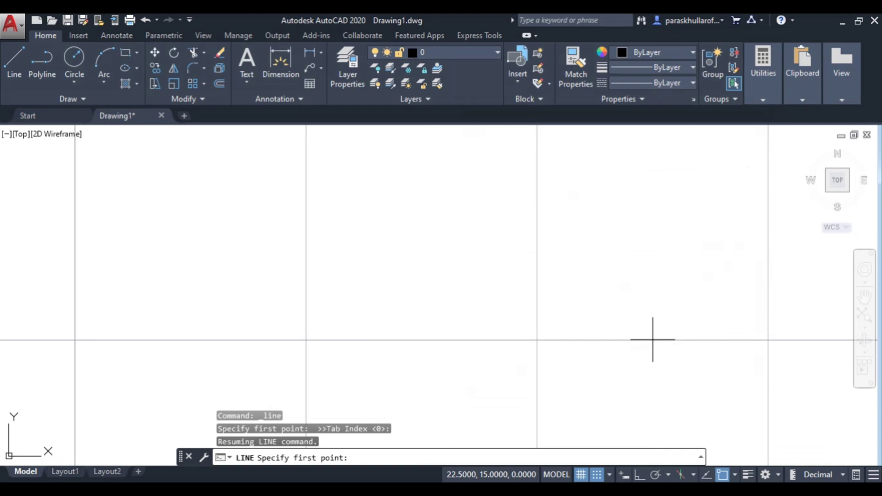
- Set the snap X and Y spacing to 0.25 in the drafting settings
scroll(644, 333, down, 2)
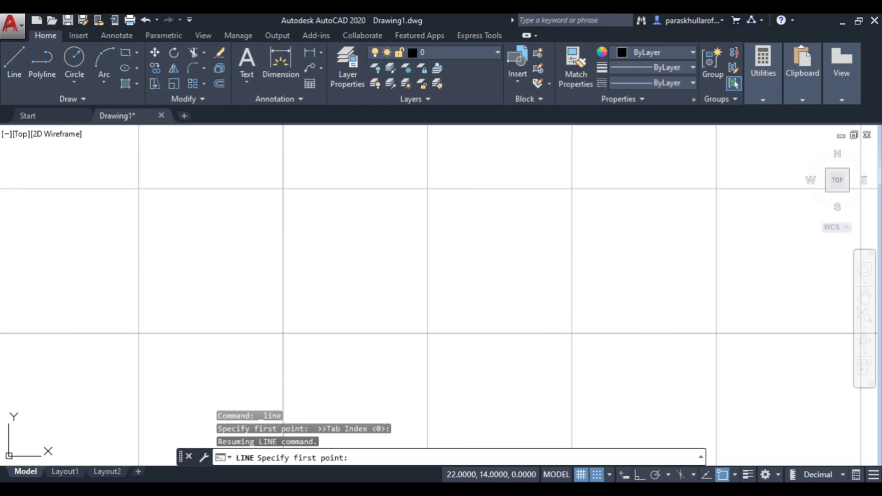
right_click(582, 476)
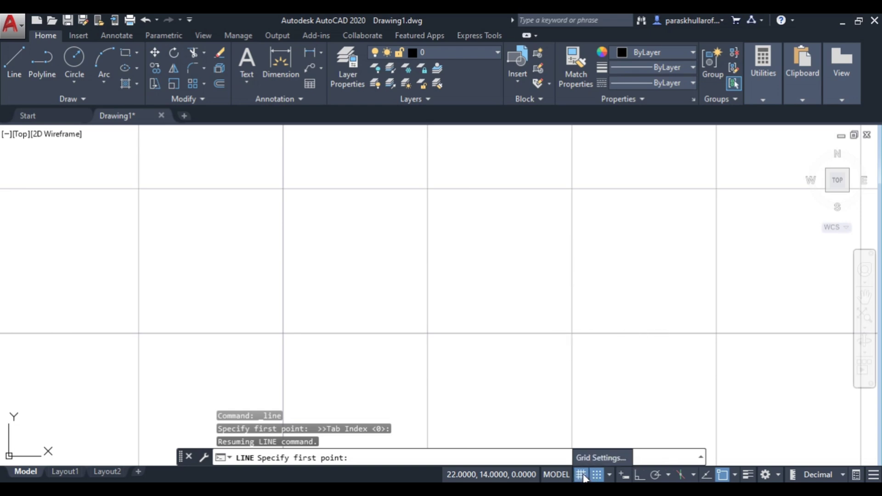
click(590, 461)
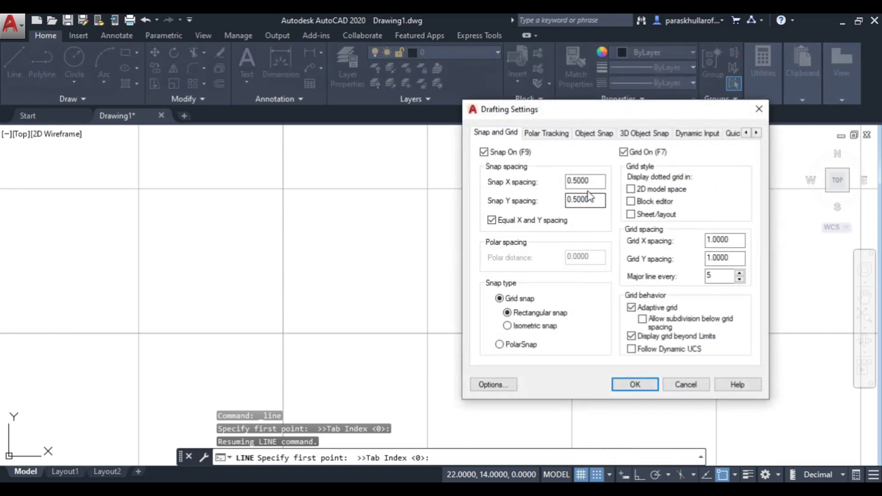
drag(587, 181, 544, 183)
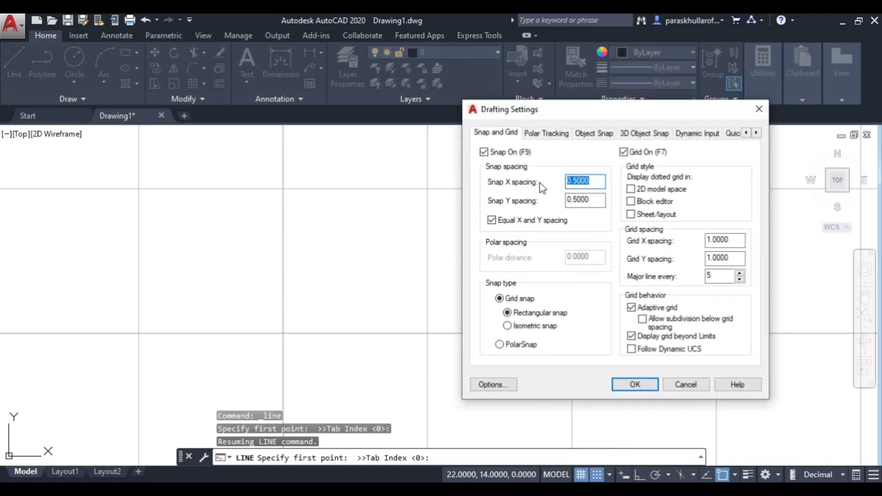
text(.25)
click(592, 198)
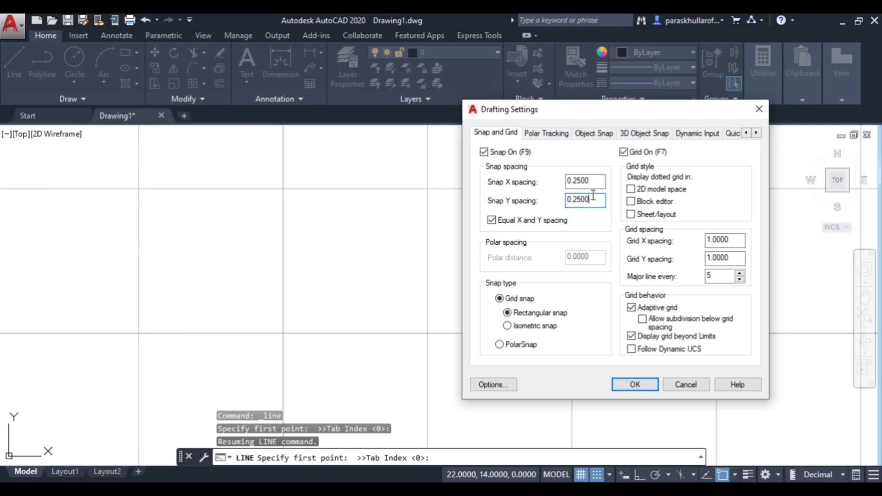
click(642, 385)
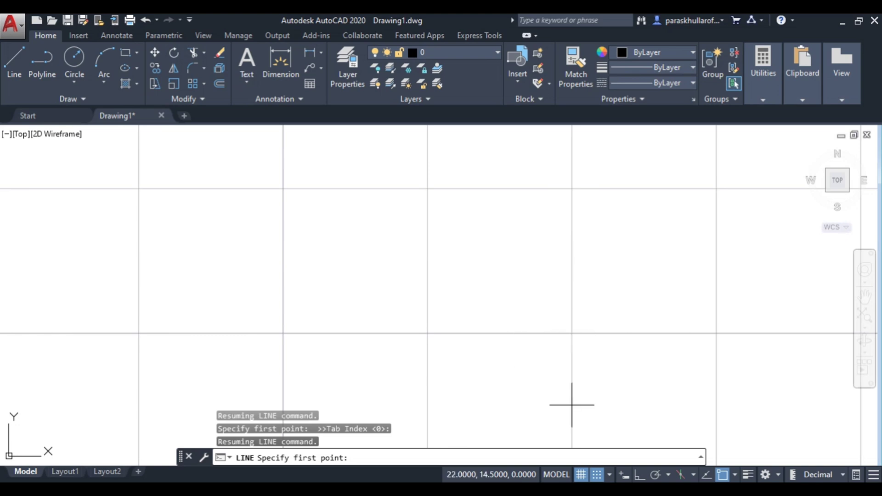
- Set both the snap X and Y spacing and the grid X and Y spacing to 0.5
right_click(583, 477)
click(590, 458)
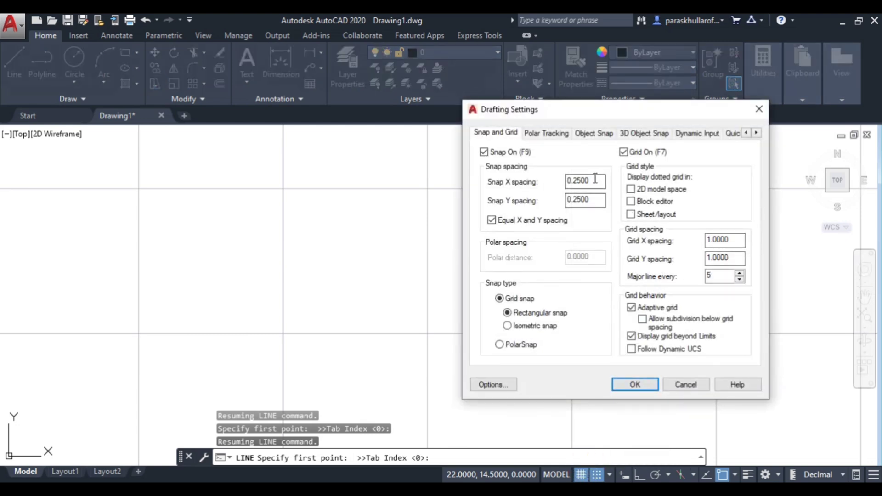
double_click(572, 181)
text(.5)
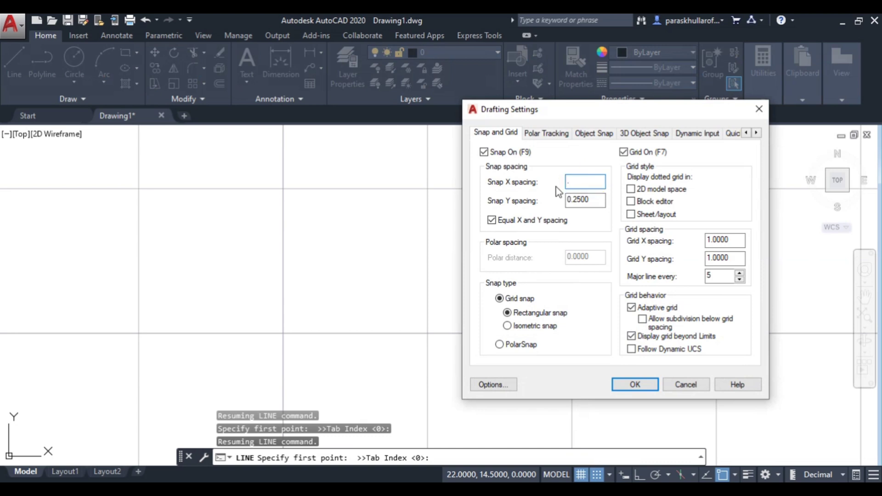
click(585, 200)
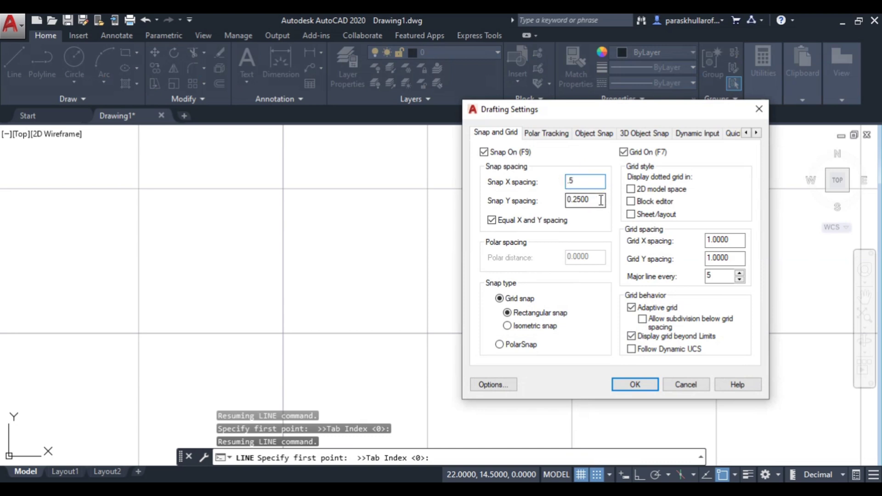
double_click(734, 240)
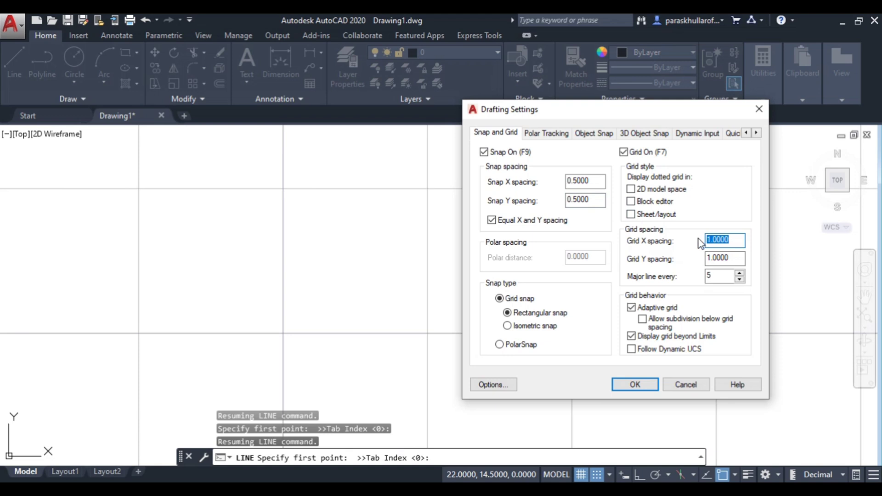
text(.5)
click(726, 257)
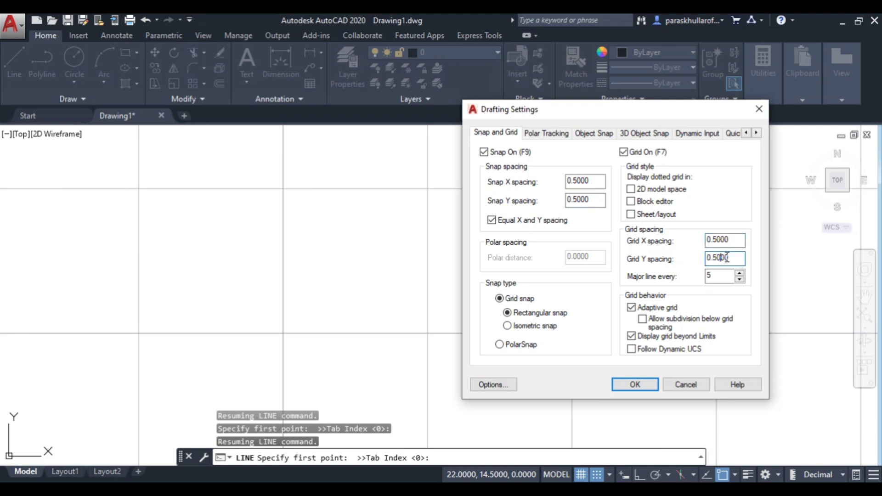
click(629, 385)
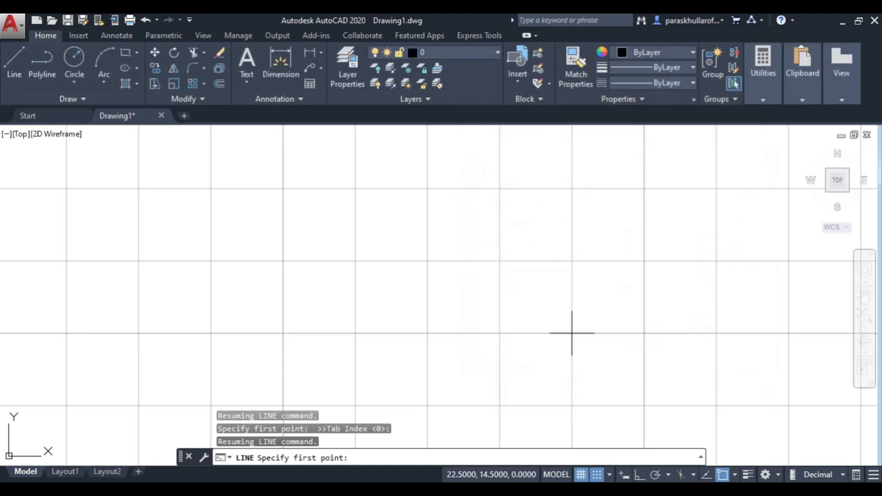
- Draw connected grid-snapped lines from (20, 16.5) through (20.5, 16.5), (21, 16), (21, 15.5) and (21.5, 15) to (21, 14.5)
scroll(426, 256, down, 1)
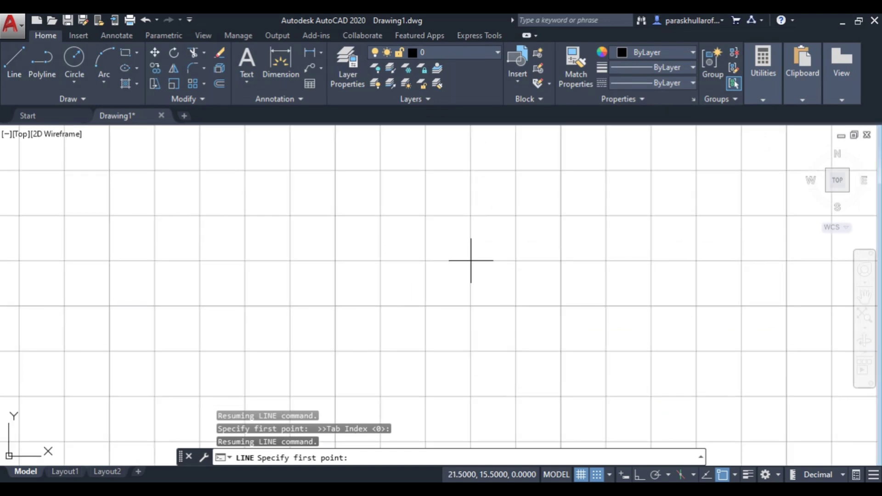
click(335, 170)
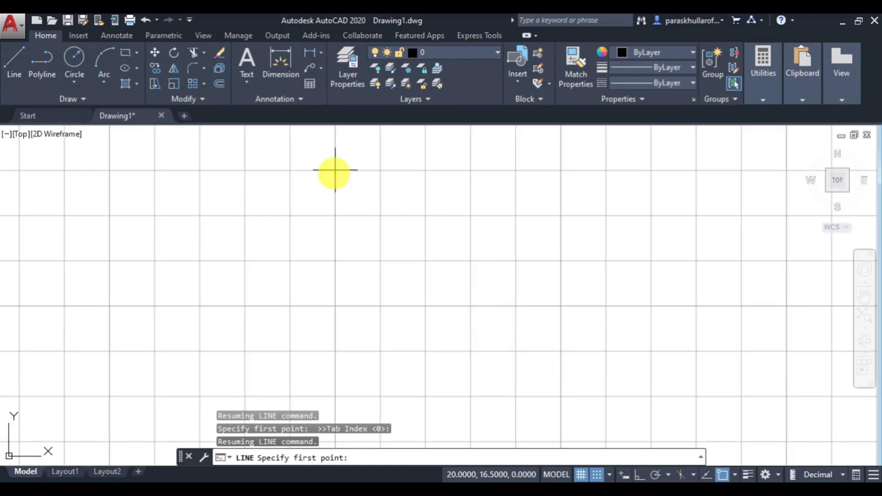
click(381, 170)
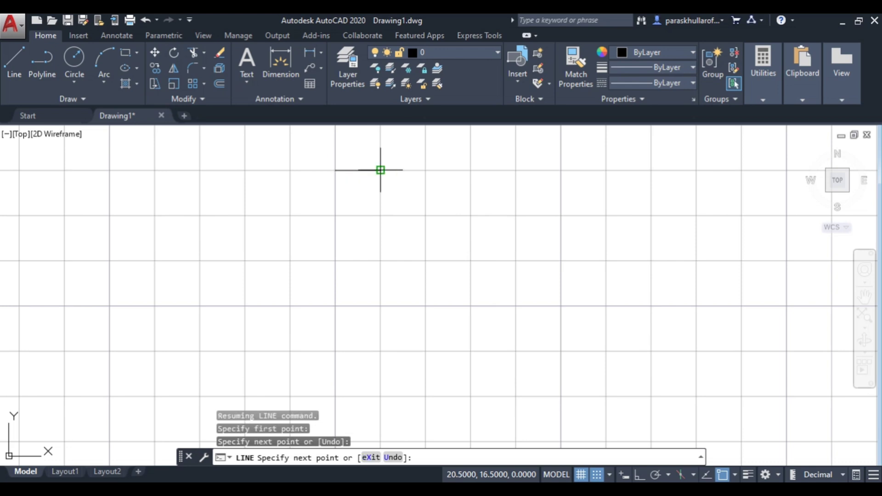
click(426, 214)
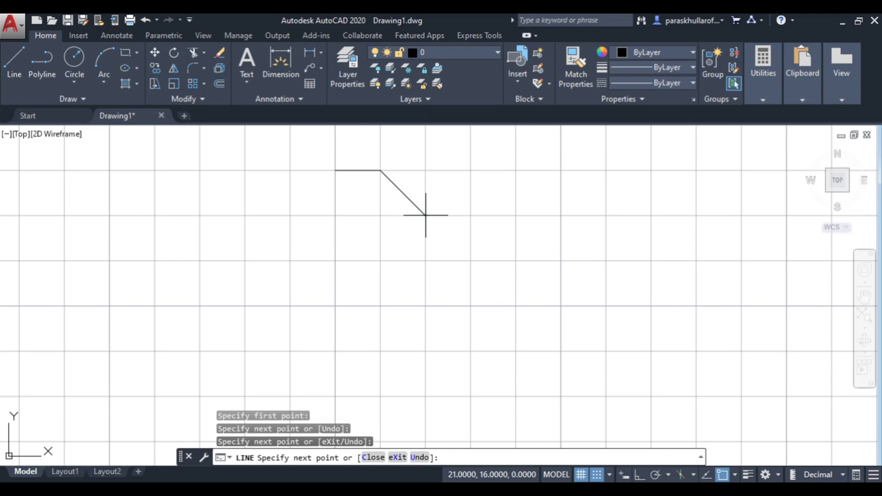
click(425, 261)
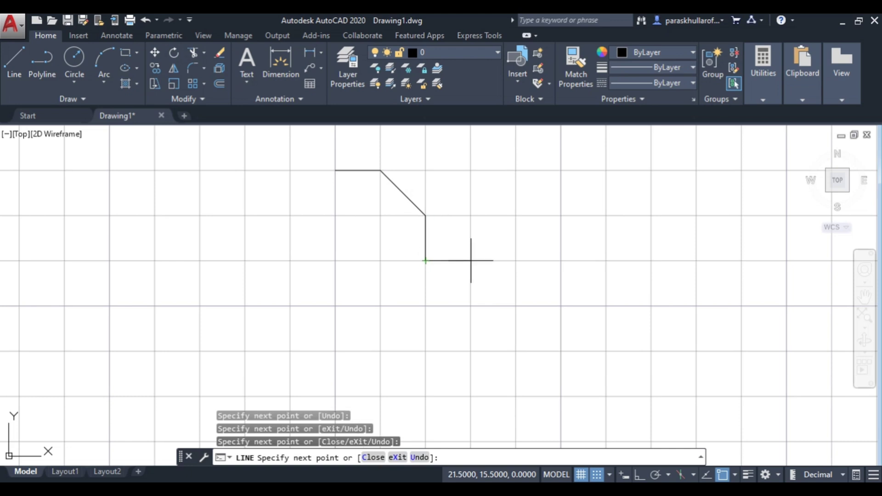
click(470, 306)
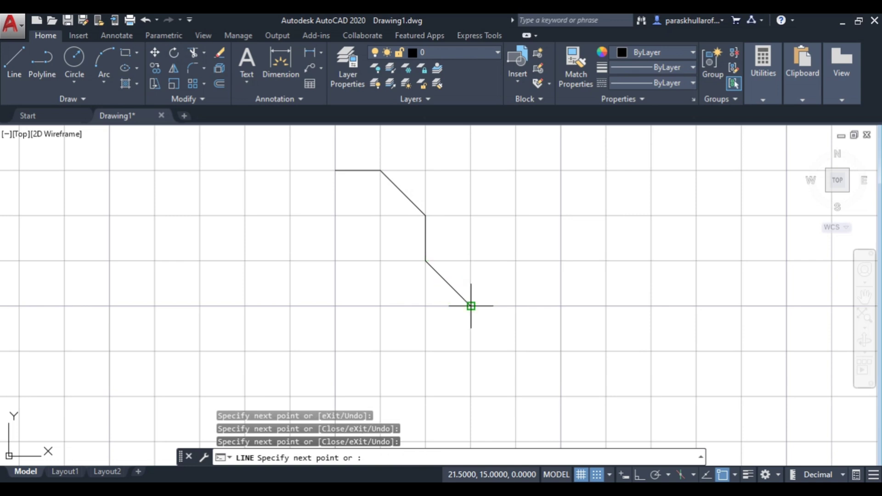
click(425, 351)
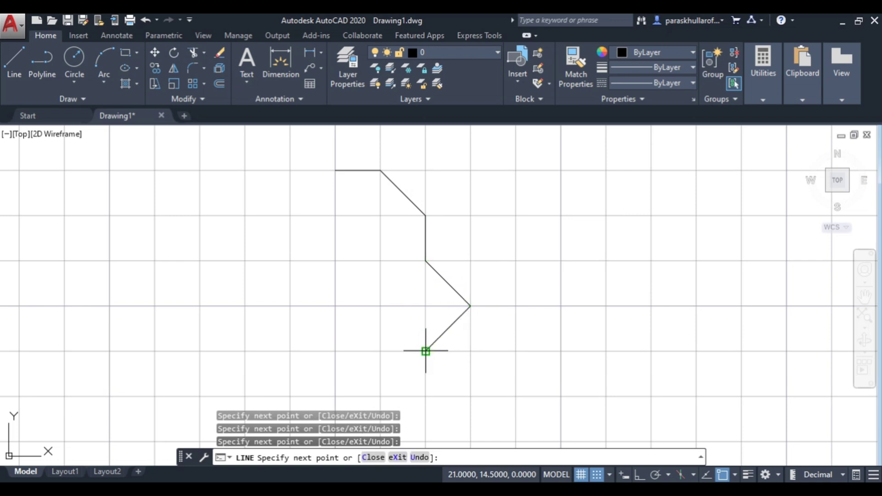
- Continue the outline through (20.5, 14.5), (20.5, 15), (20, 15), (20, 15.5), (19.5, 15.5) and (19.5, 16), closing it at its start point
click(380, 350)
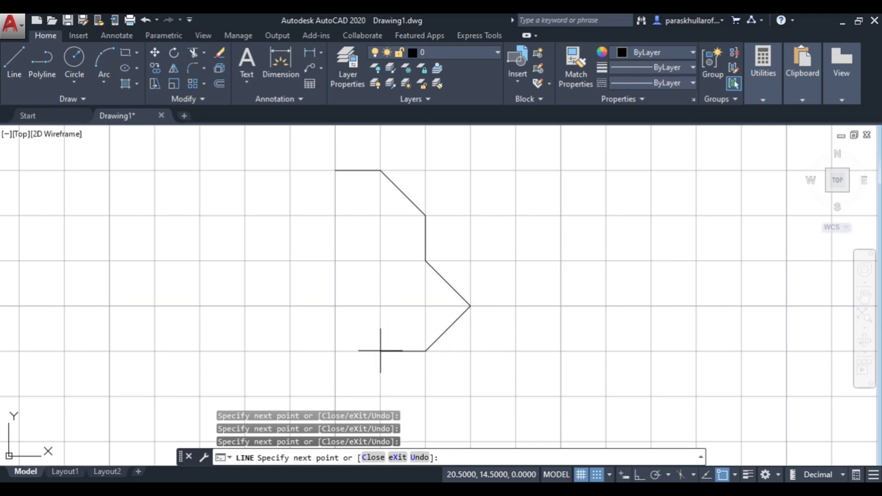
click(380, 306)
click(336, 306)
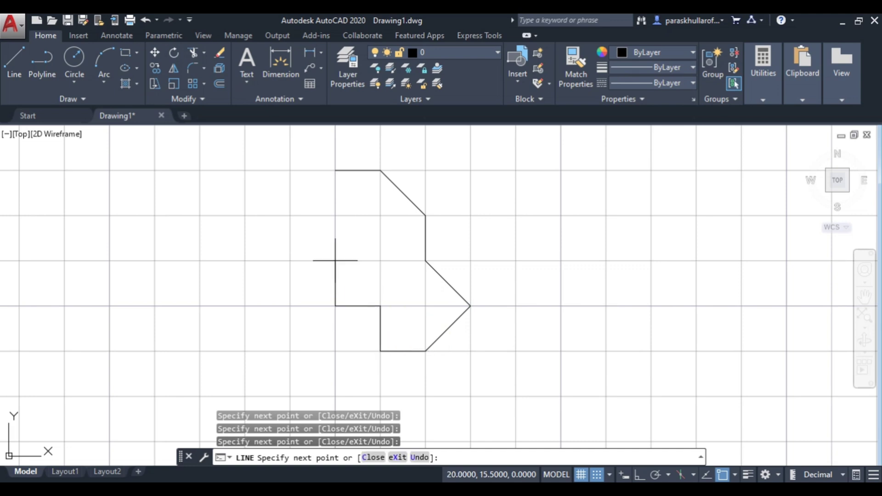
click(335, 260)
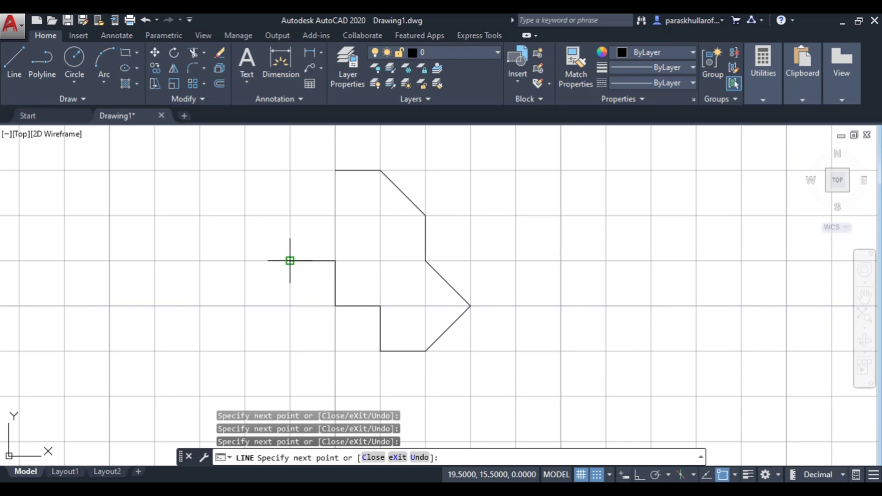
click(290, 260)
click(290, 215)
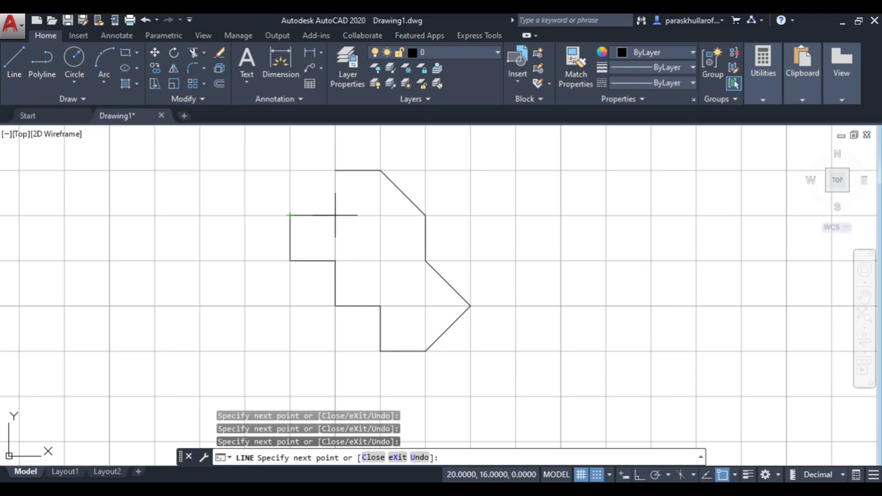
click(335, 170)
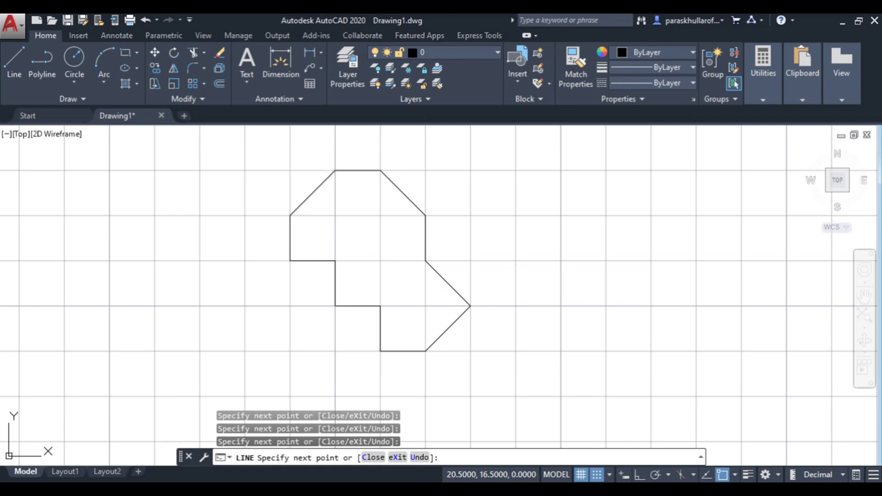
key(Escape)
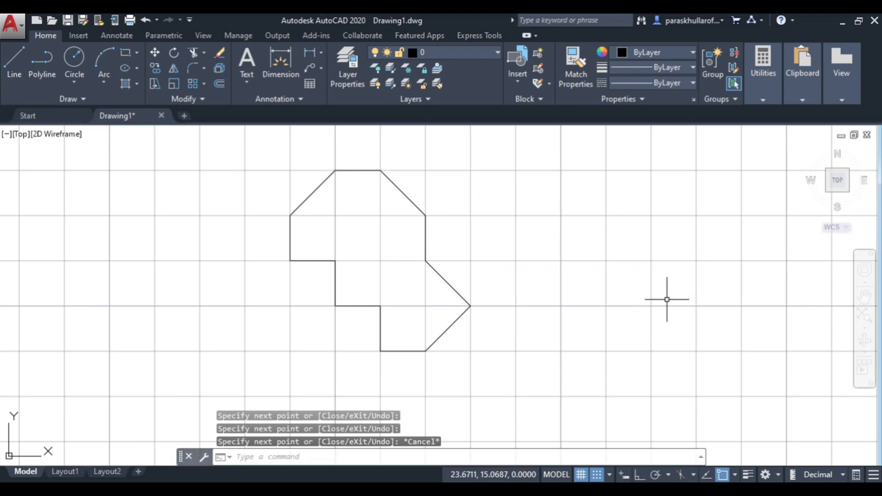